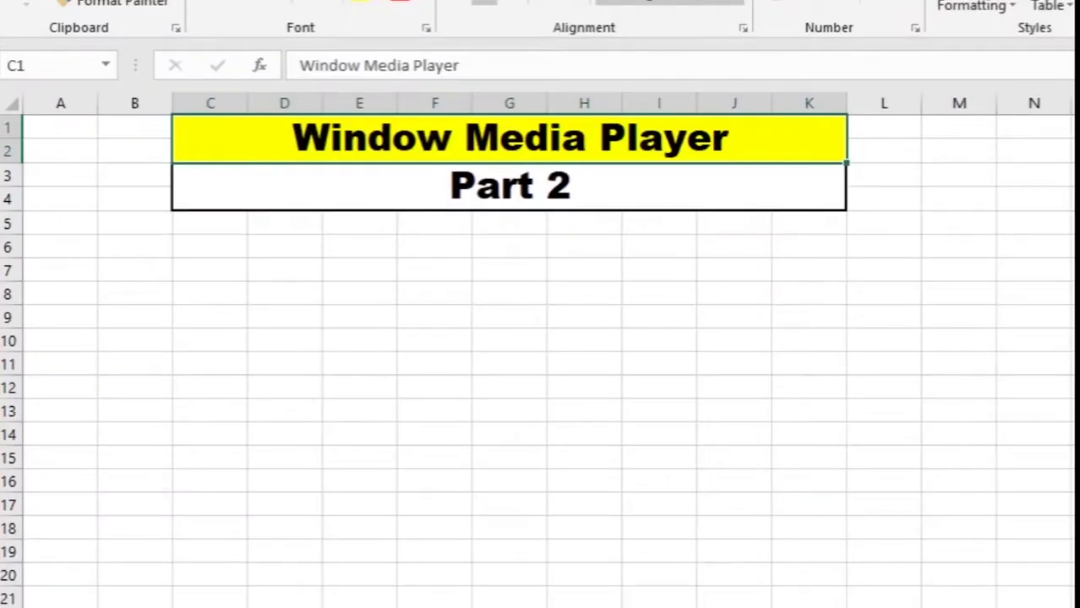
Check that the Developer tab is enabled under Main Tabs in Excel Options' Customize Ribbon
click(17, 34)
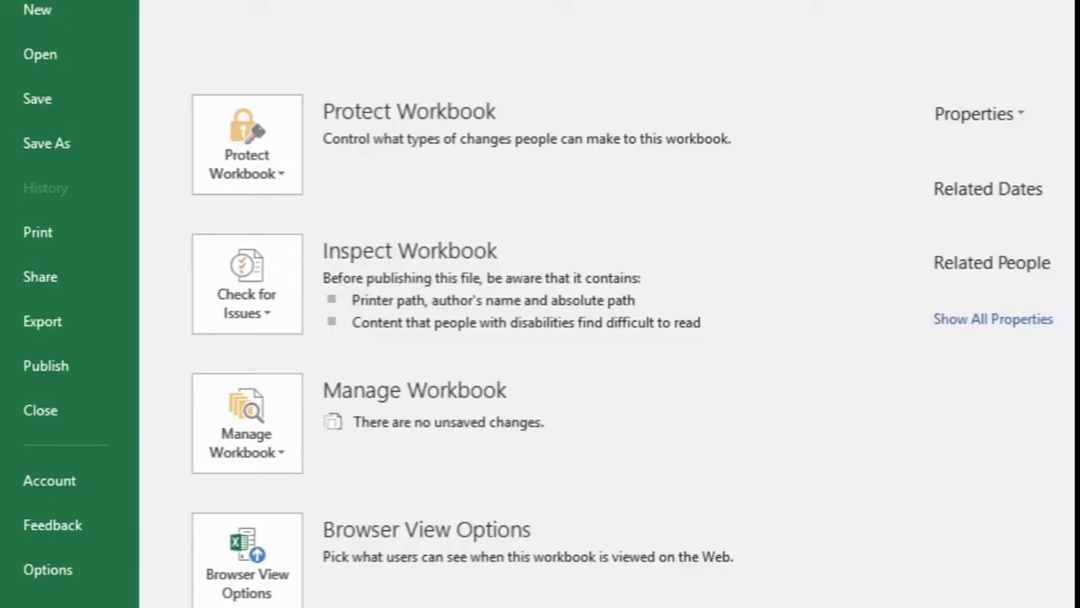
click(65, 569)
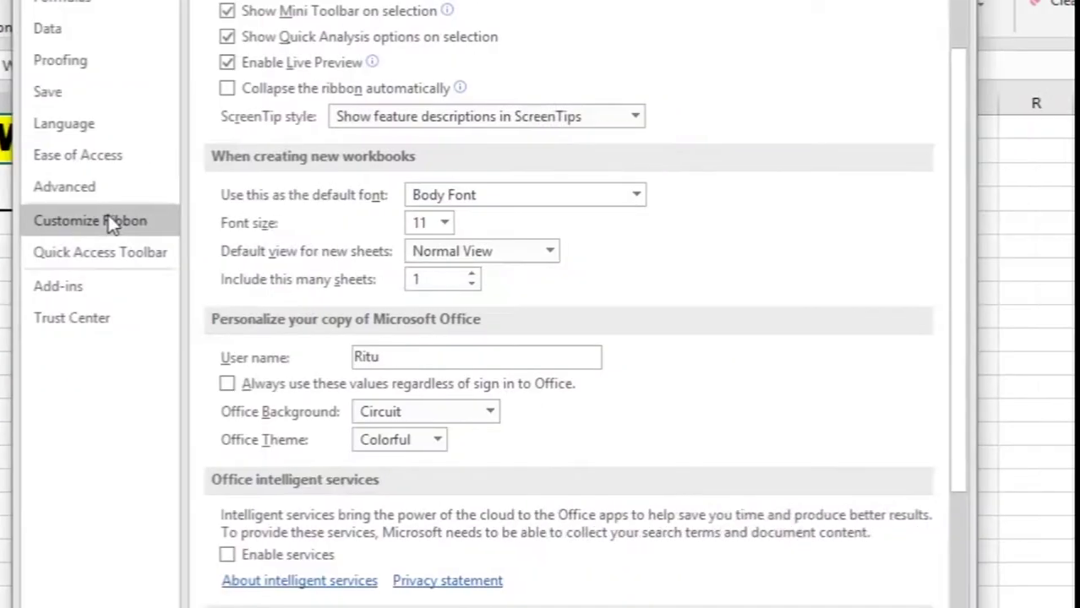
click(404, 224)
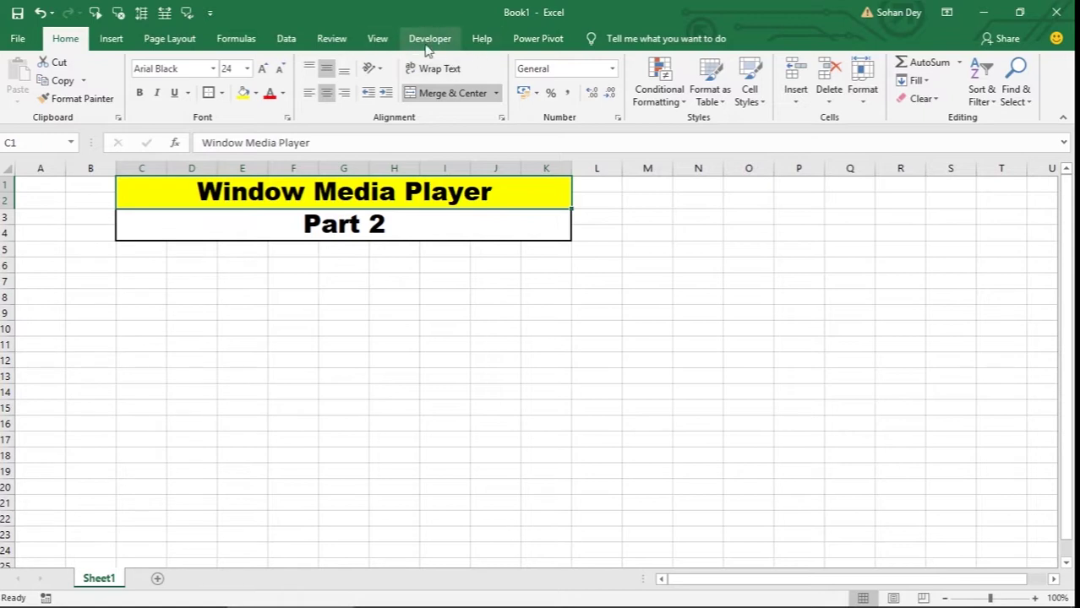
Choose the Windows Media Player control from the Developer tab's More Controls list
click(427, 42)
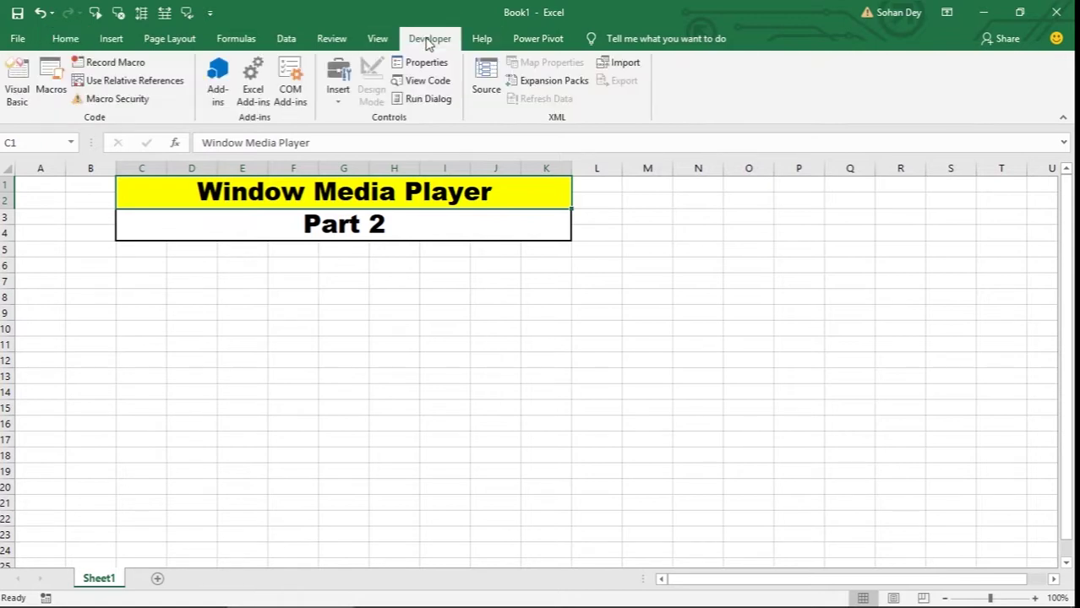
click(339, 93)
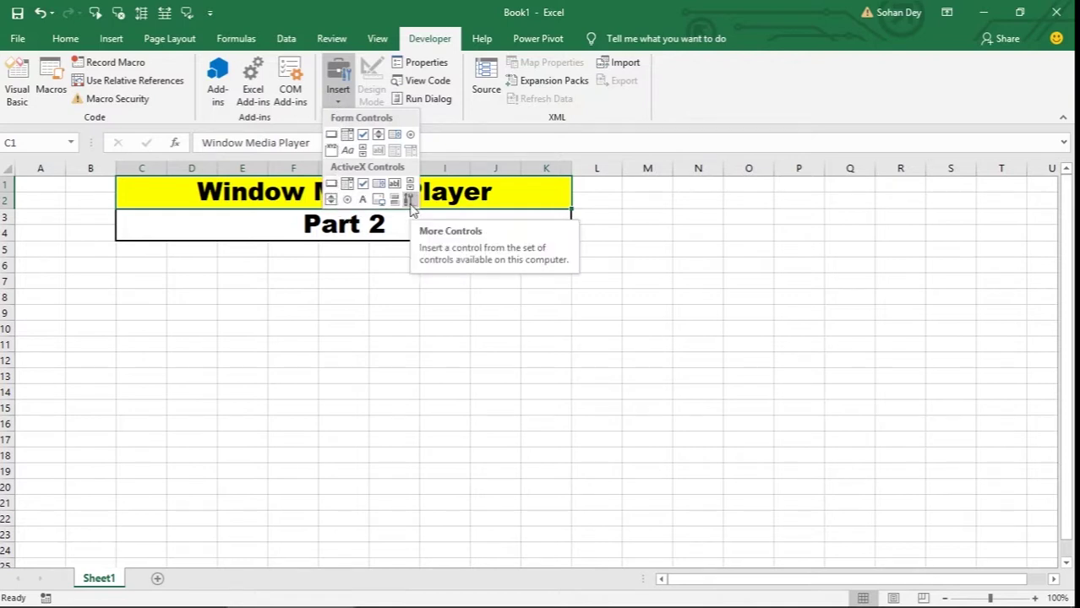
click(410, 202)
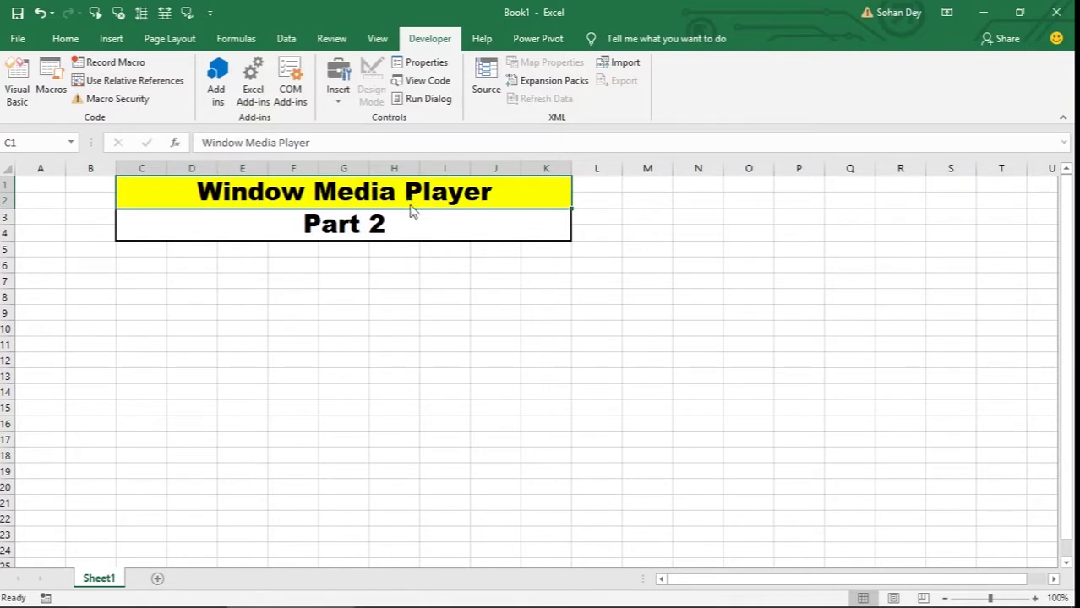
drag(659, 218, 659, 380)
click(474, 352)
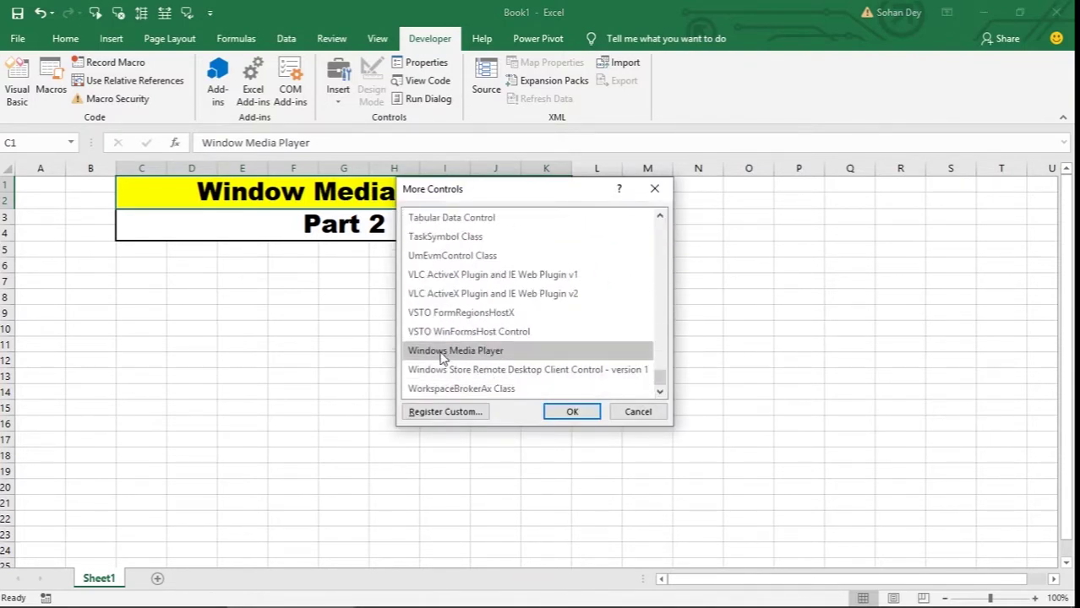
click(486, 353)
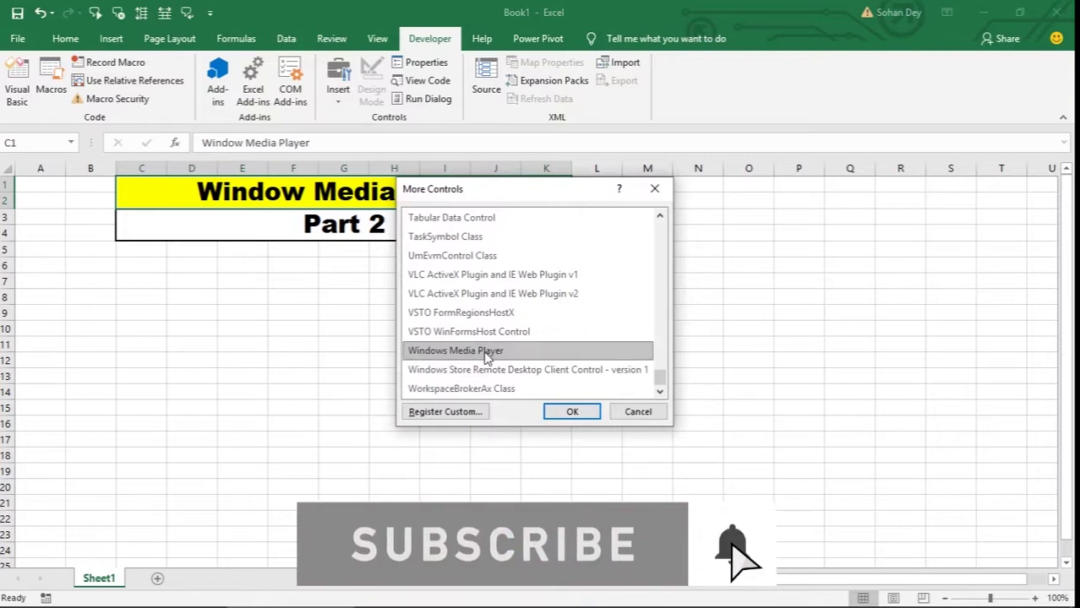
click(572, 411)
Draw the media player from cell C6 down to K22
mouse_move(117, 255)
mouse_down()
mouse_move(241, 389)
mouse_move(508, 515)
mouse_move(570, 528)
mouse_up()
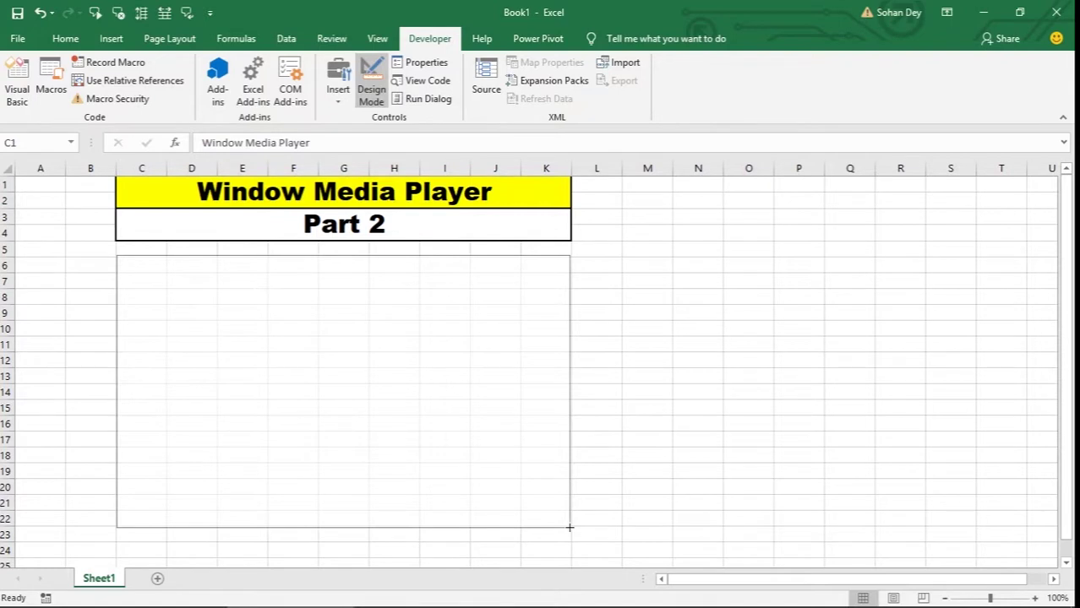
drag(569, 527, 570, 528)
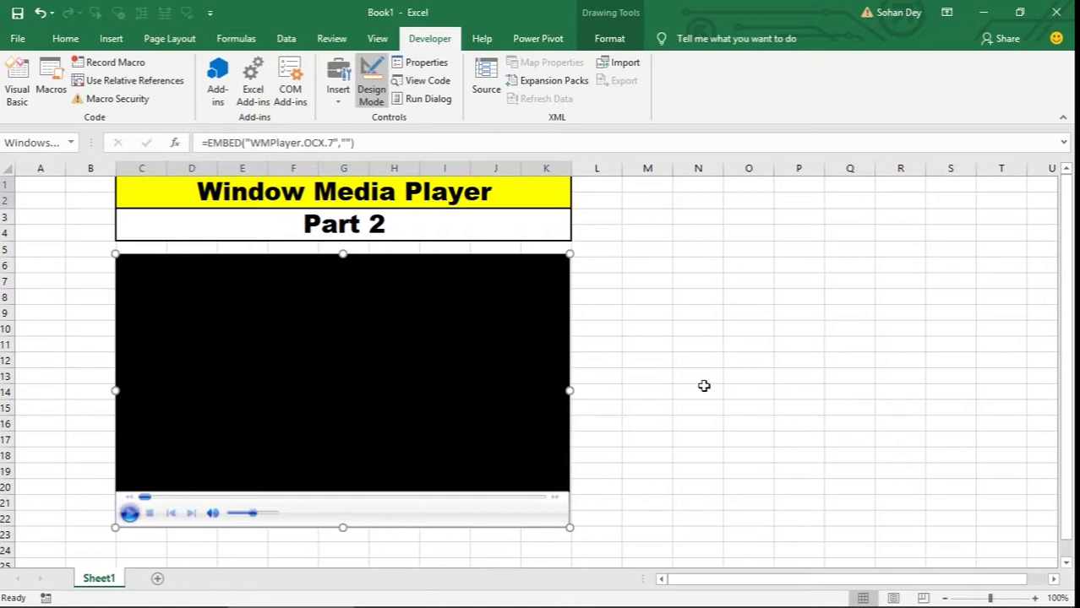
click(845, 391)
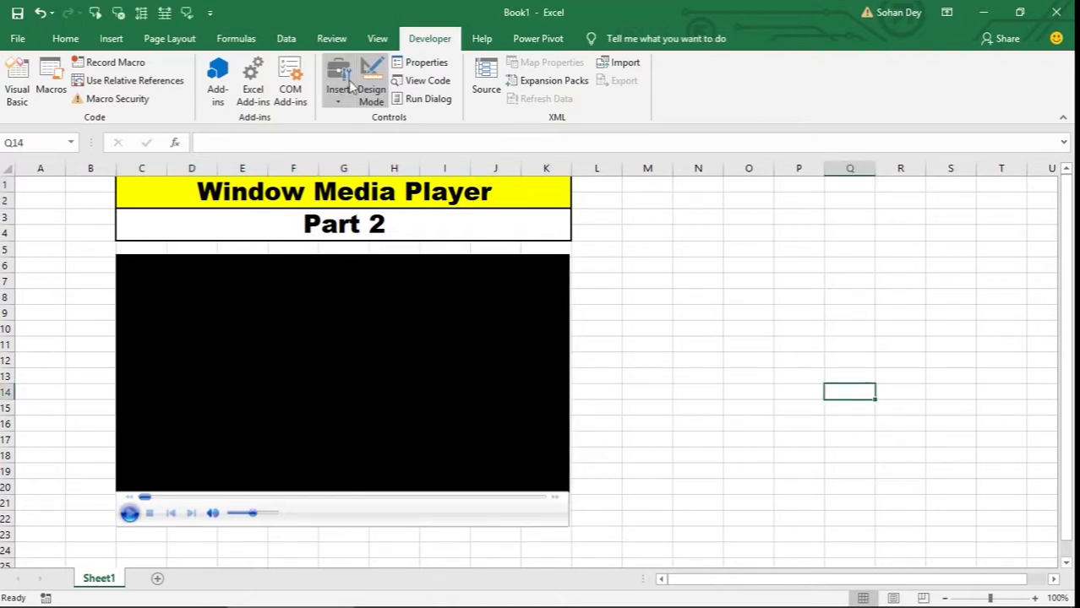
Draw an ActiveX command button over cells N11 to P12
click(337, 106)
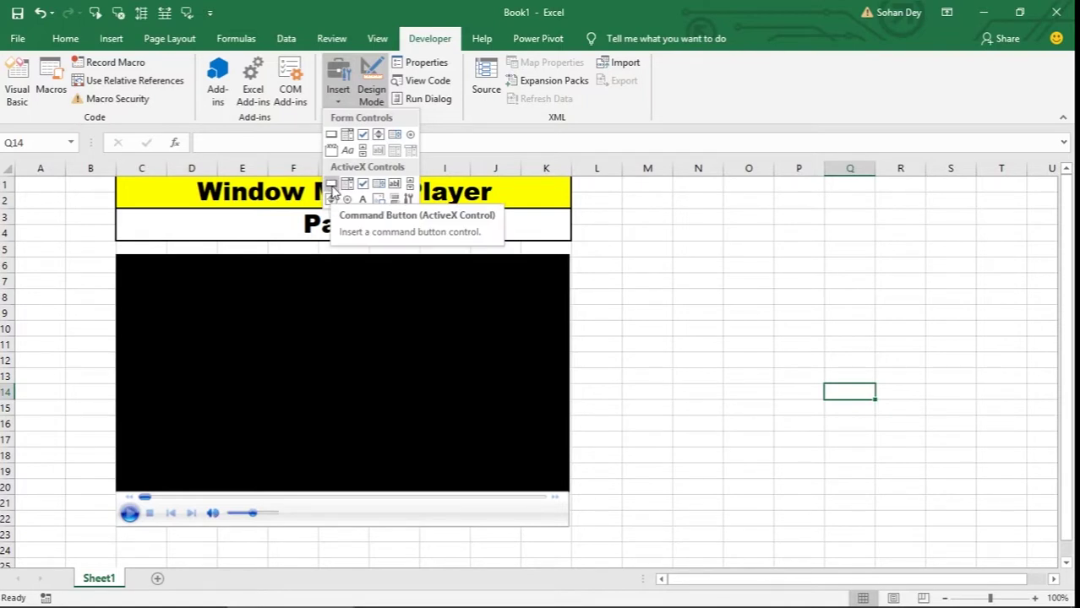
click(332, 188)
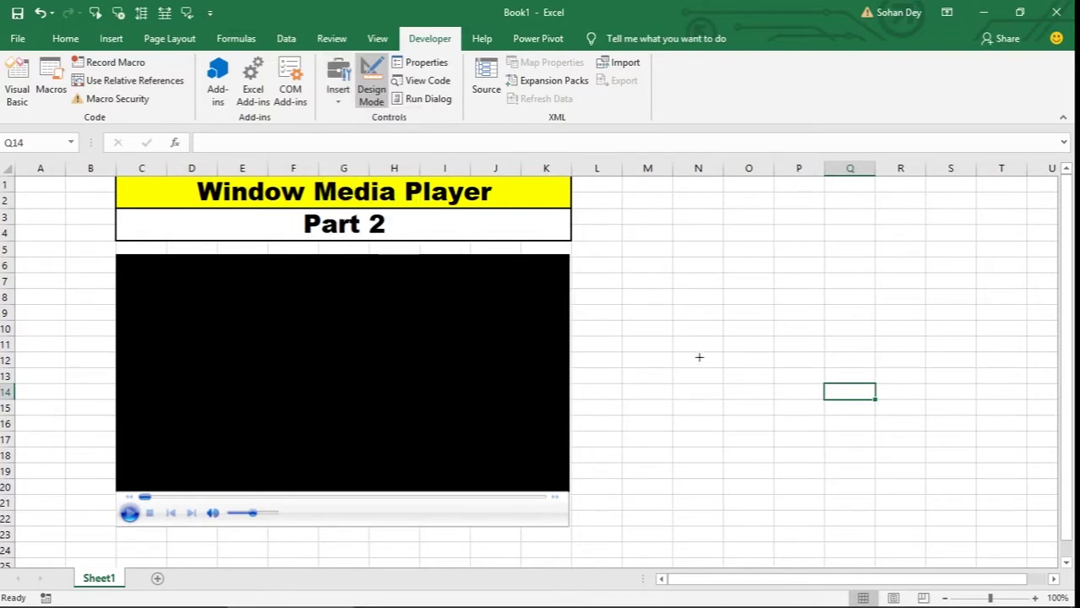
drag(673, 335, 822, 365)
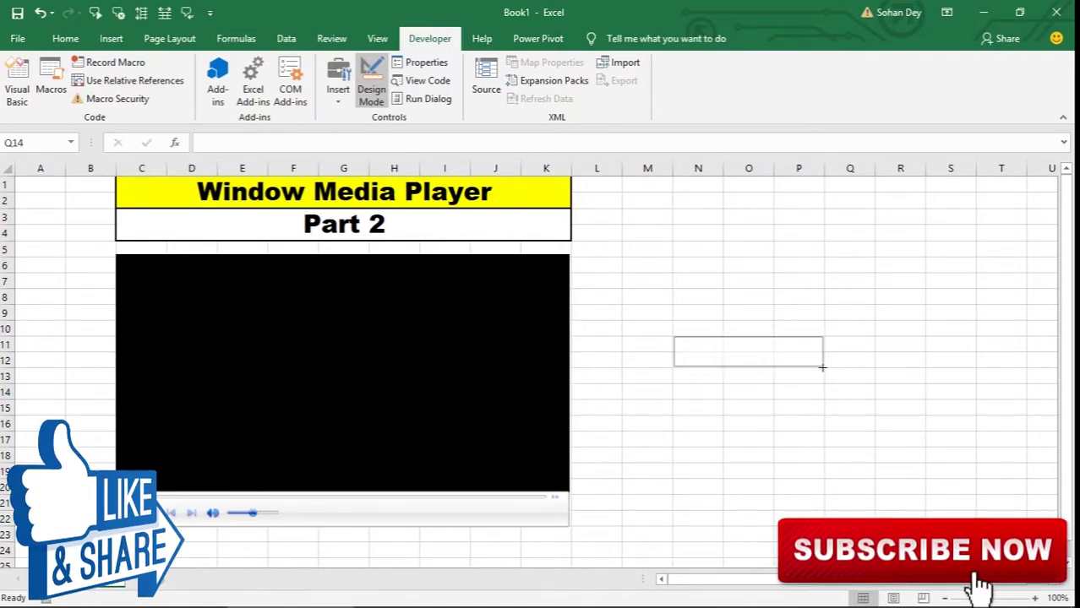
drag(822, 365, 821, 365)
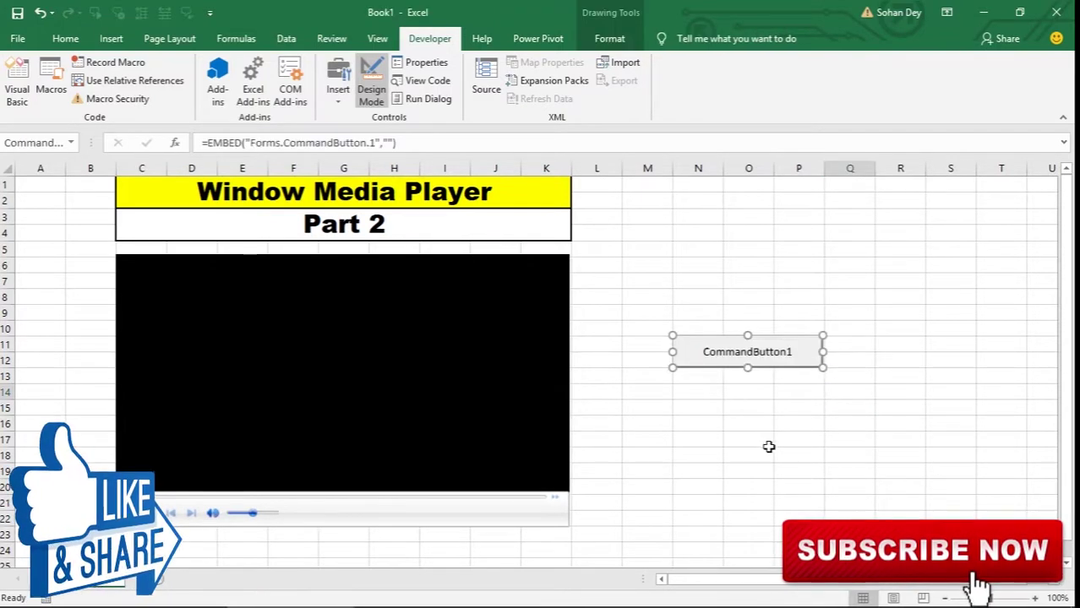
click(740, 405)
right_click(737, 356)
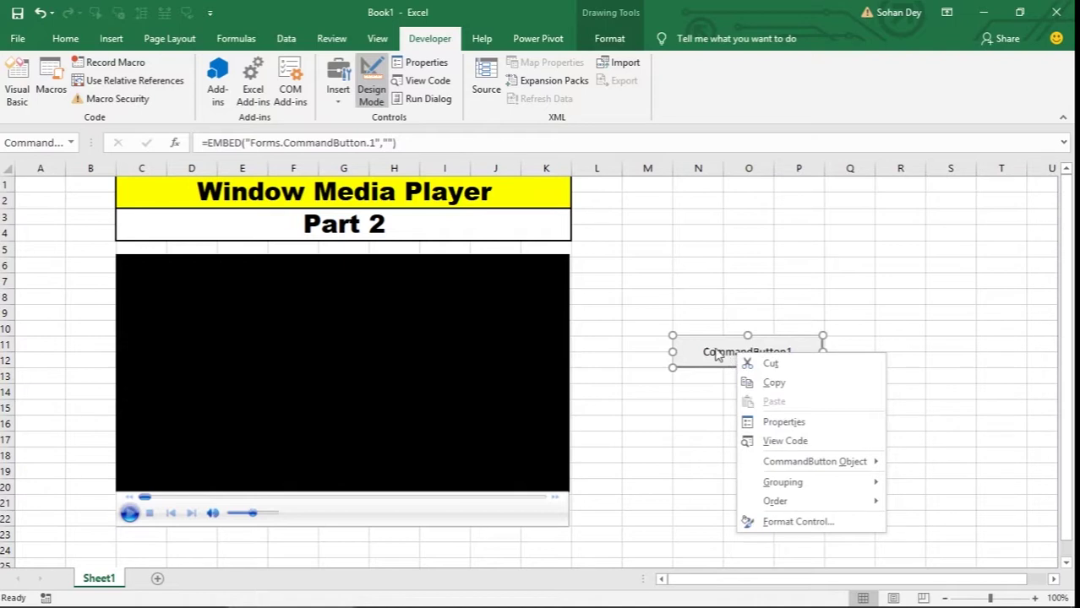
Set the command button's Caption property to 'Music play'
click(773, 425)
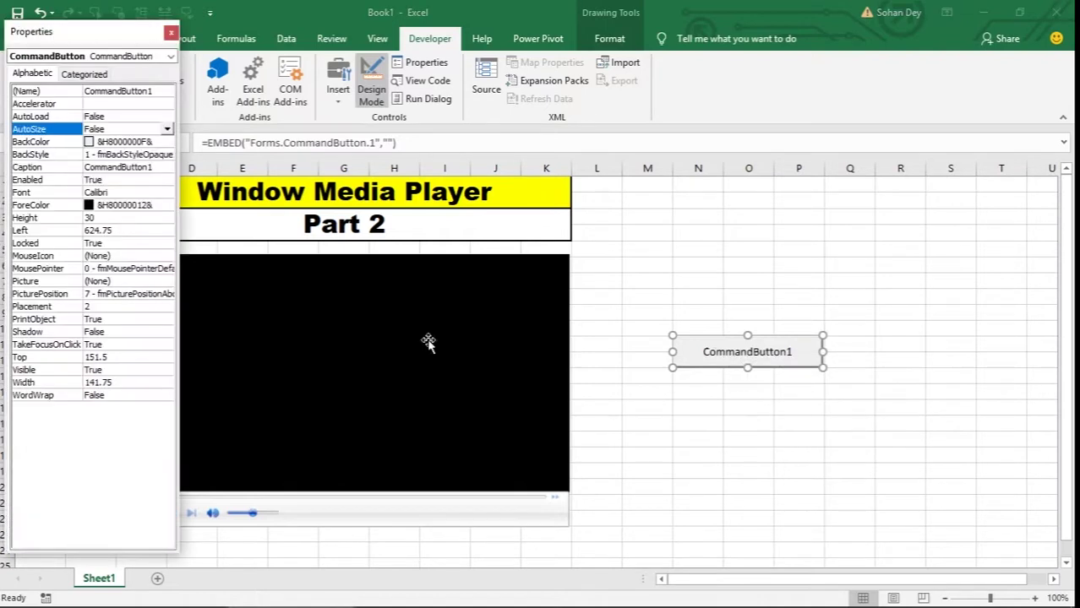
click(114, 173)
double_click(112, 170)
text(Music play)
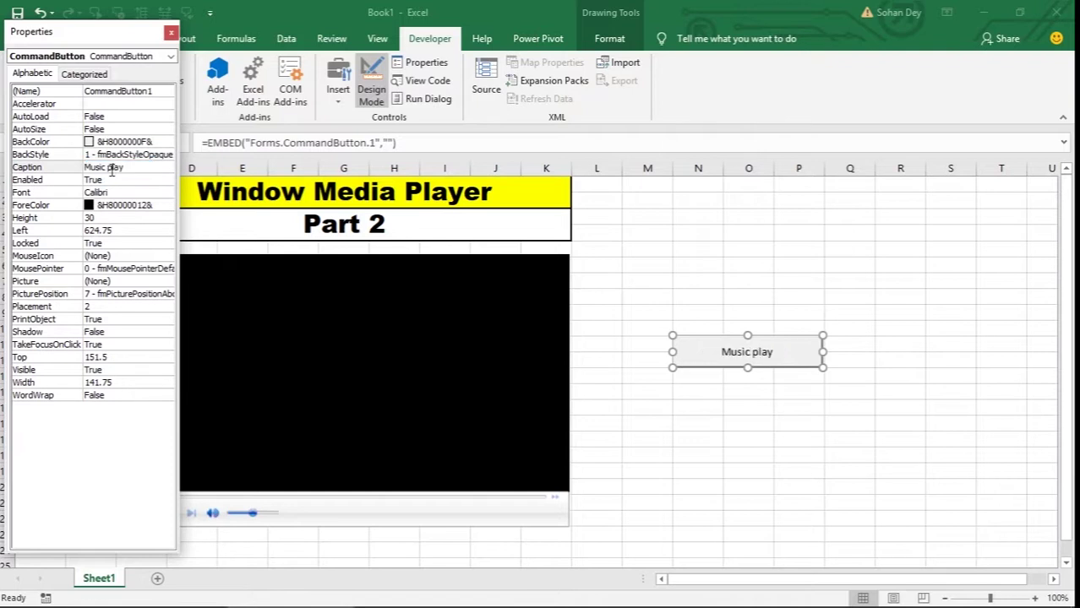
click(694, 281)
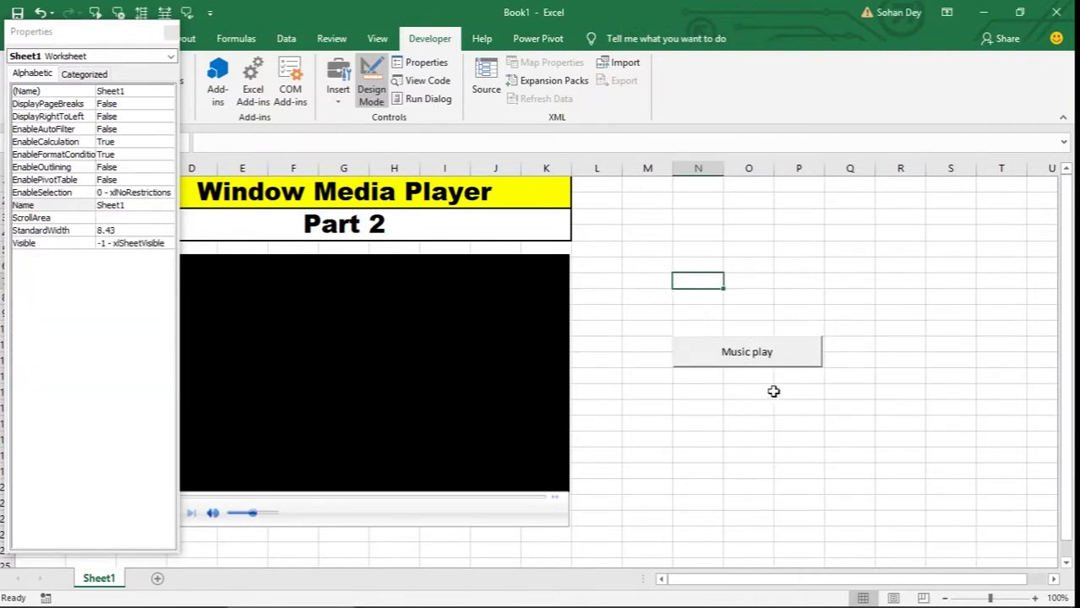
Open the Music play button's empty CommandButton1_Click procedure in the VBA editor
right_click(742, 361)
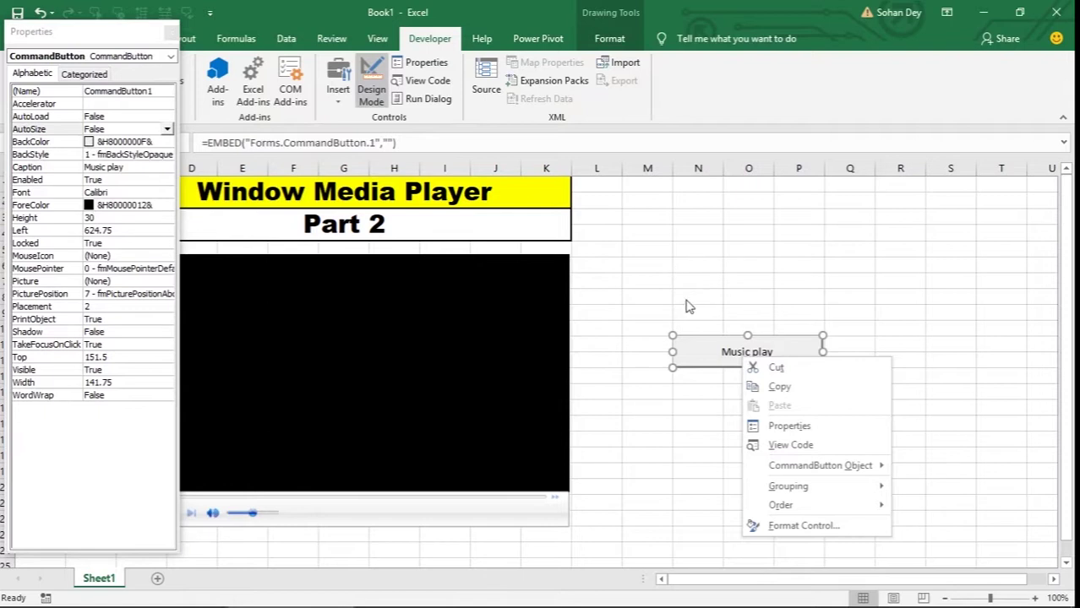
key(Escape)
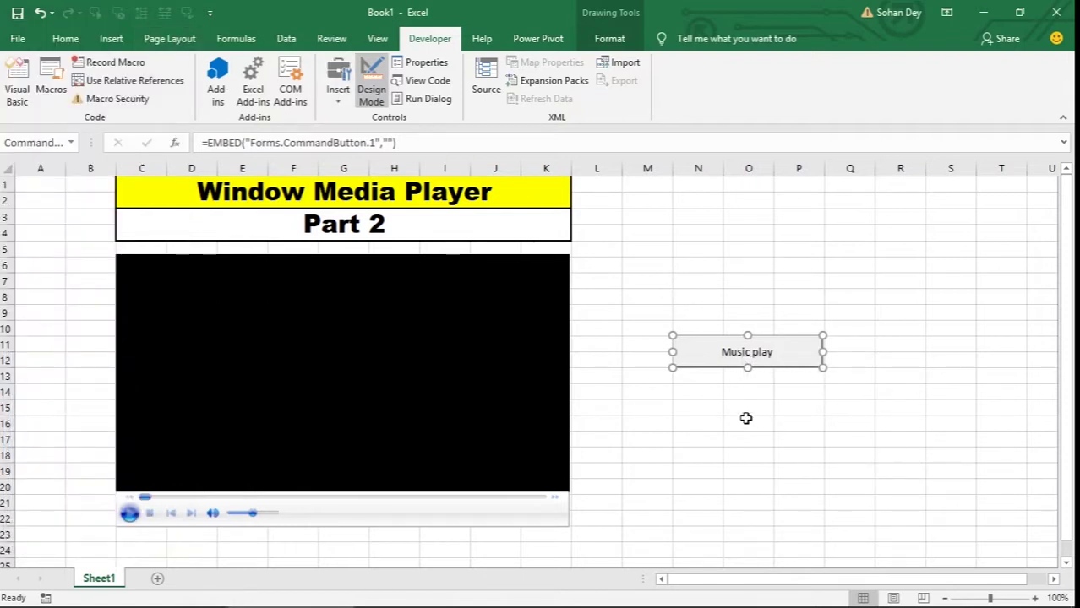
click(746, 419)
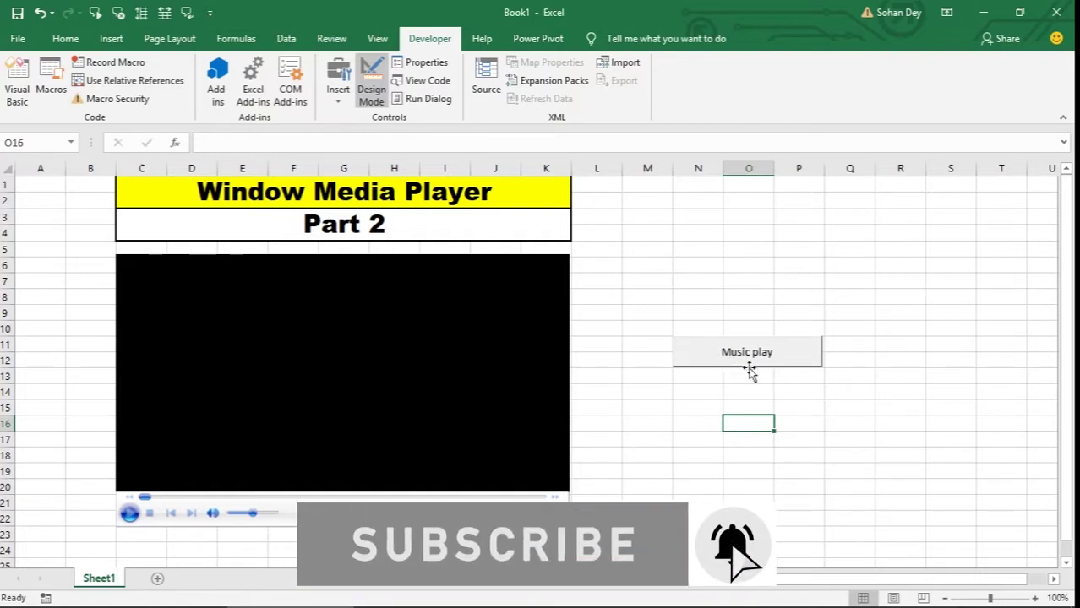
click(860, 343)
double_click(758, 362)
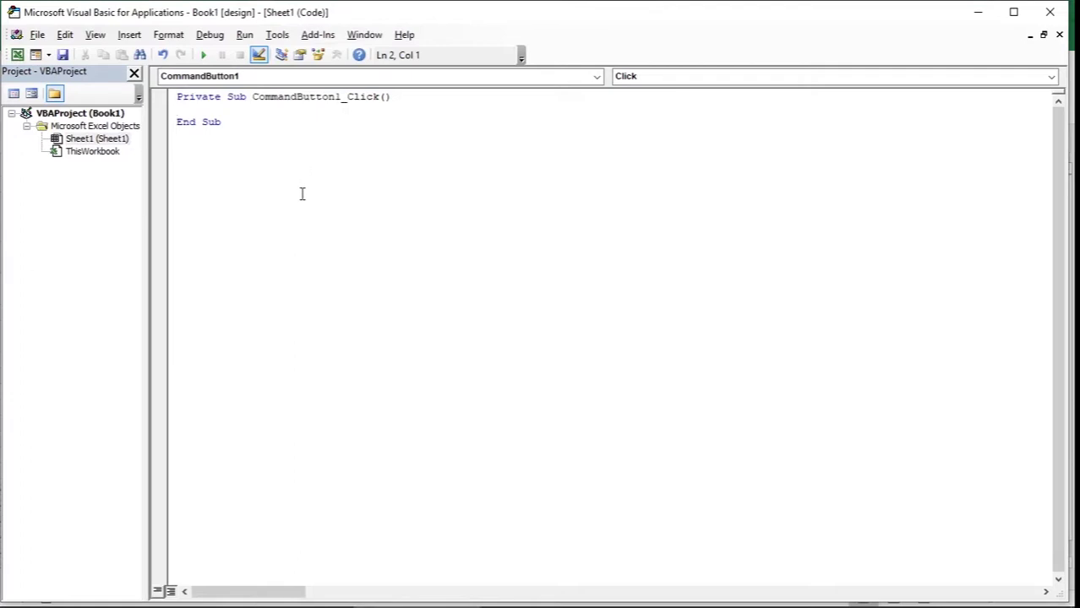
Replace the empty click stub with the video-picker macro copied from Notepad, then close the editor
key(shift+Up)
key(shift+Up)
key(shift+Up)
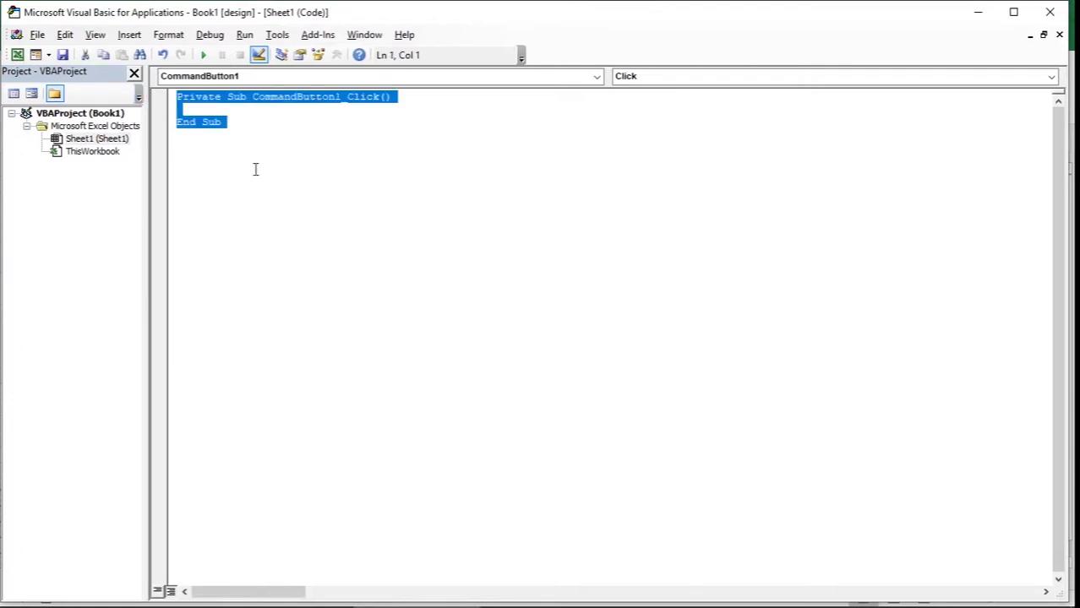
key(Delete)
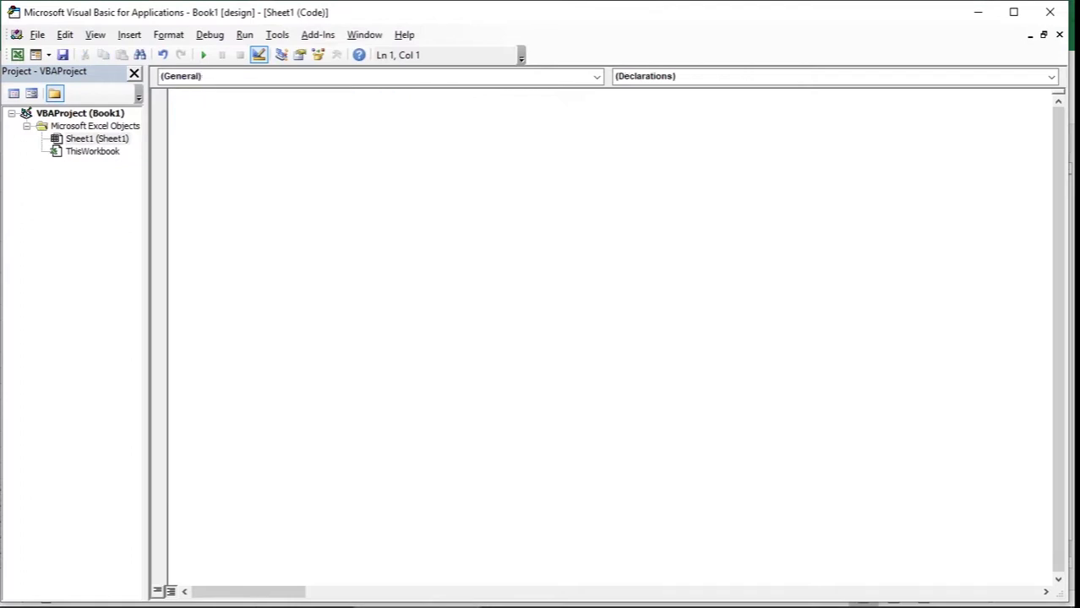
click(397, 592)
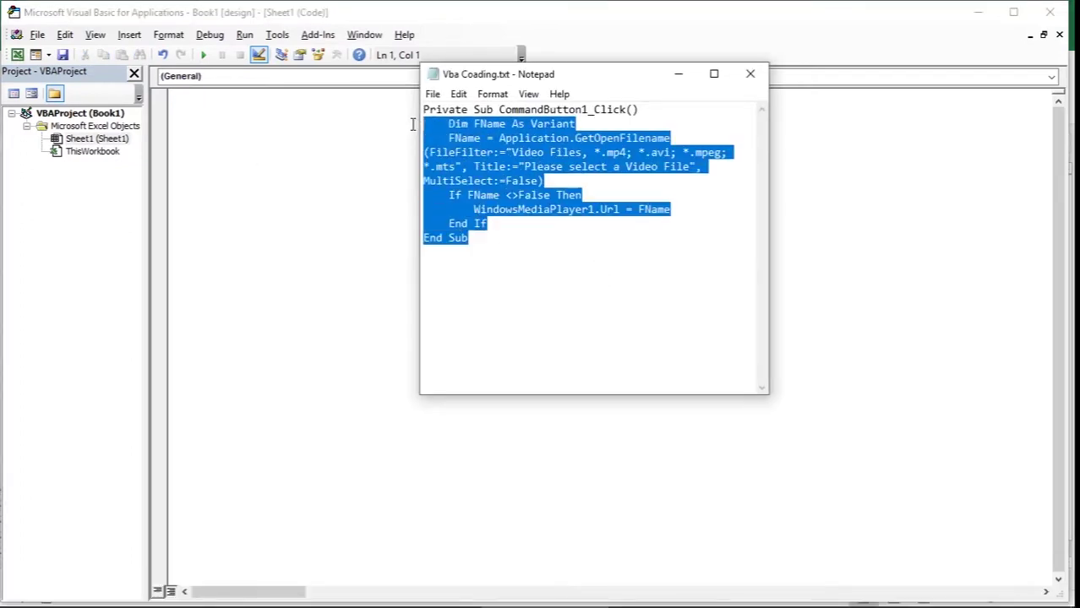
drag(533, 254, 397, 107)
click(253, 200)
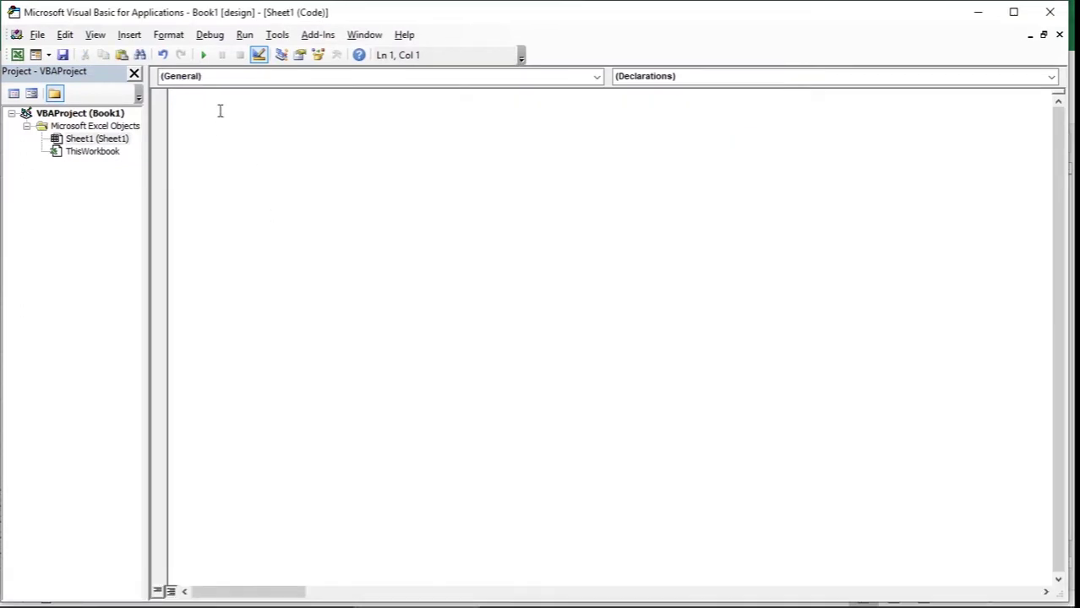
key(ctrl+v)
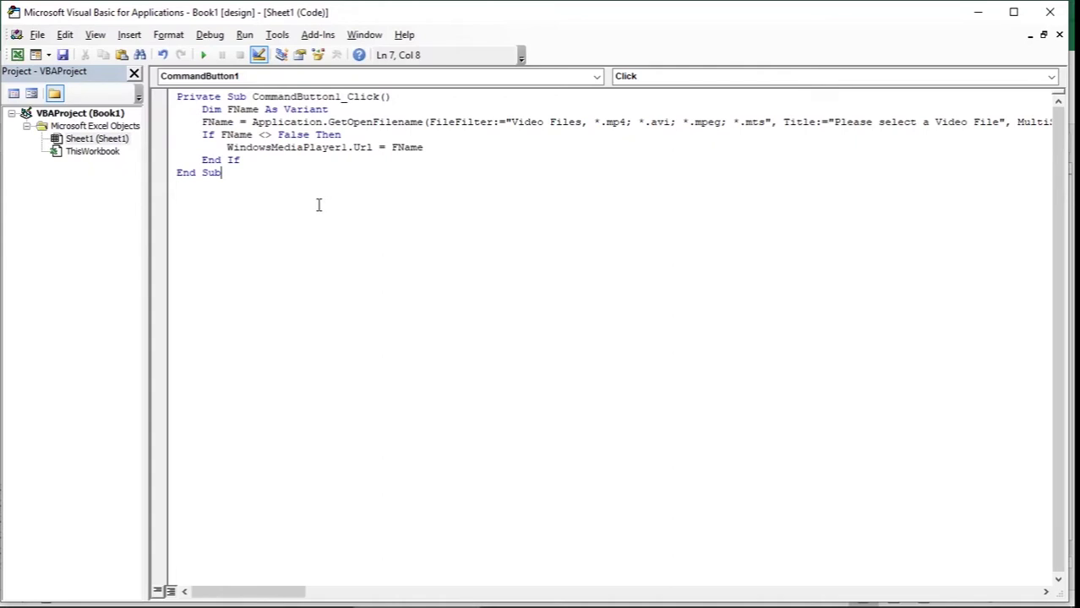
click(1050, 12)
click(828, 459)
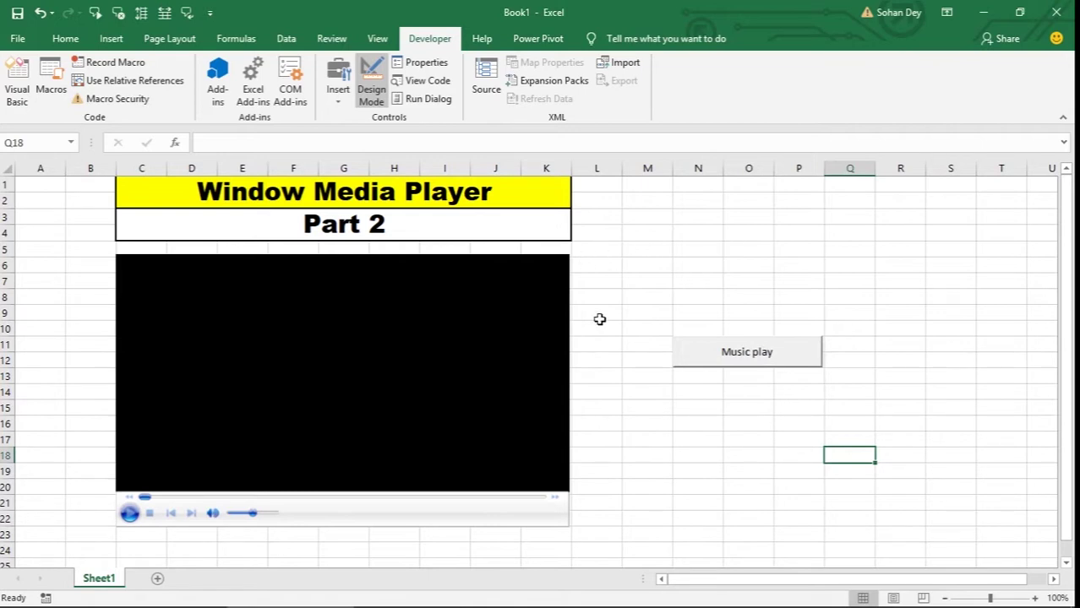
Turn Design Mode off and click Music play to bring up the video file picker
click(752, 249)
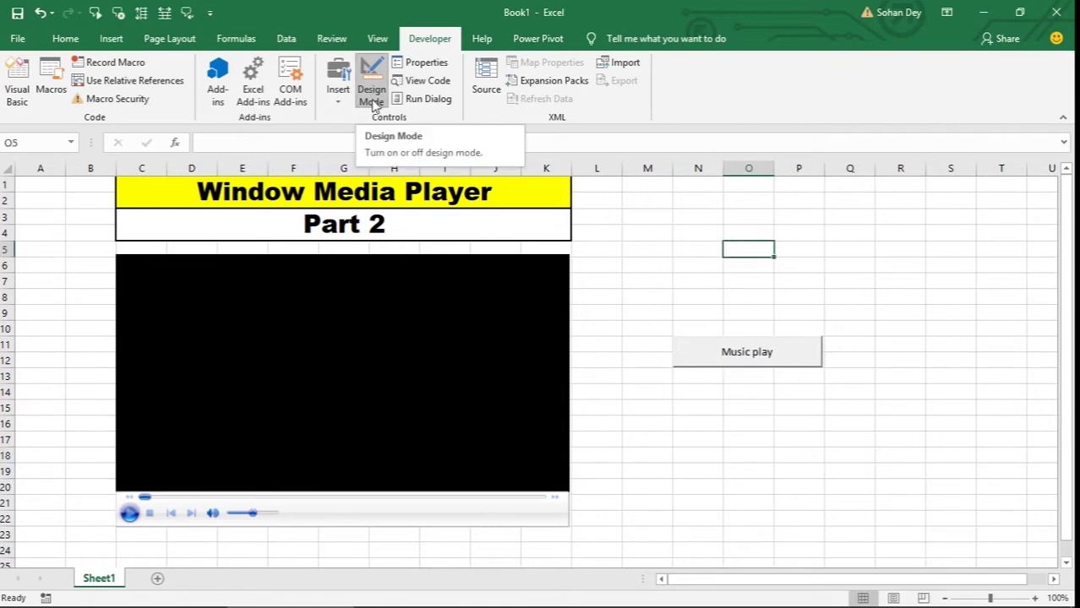
click(372, 100)
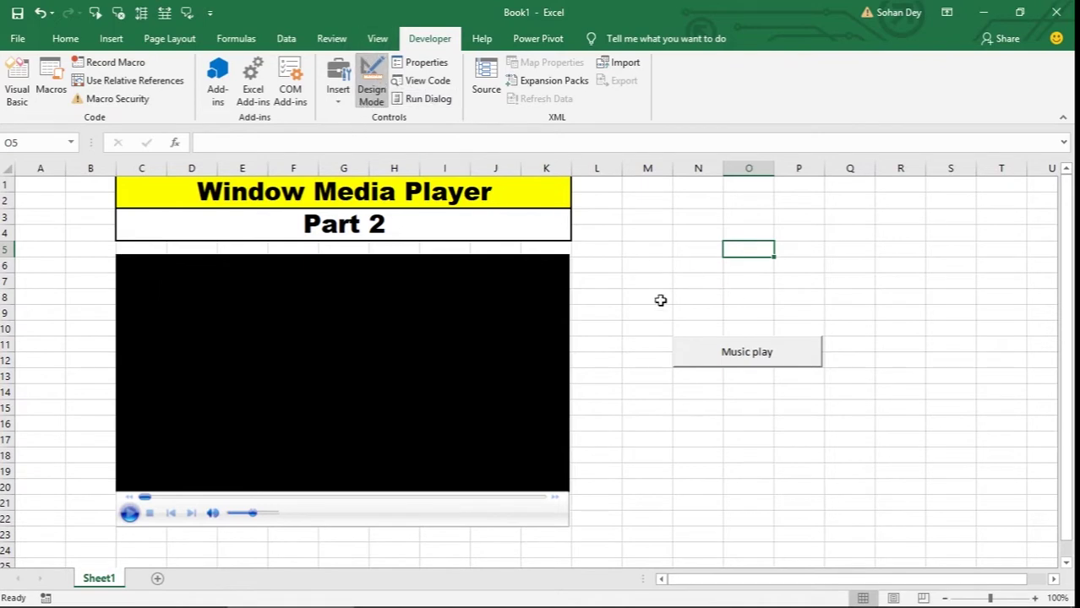
key(Left)
click(371, 85)
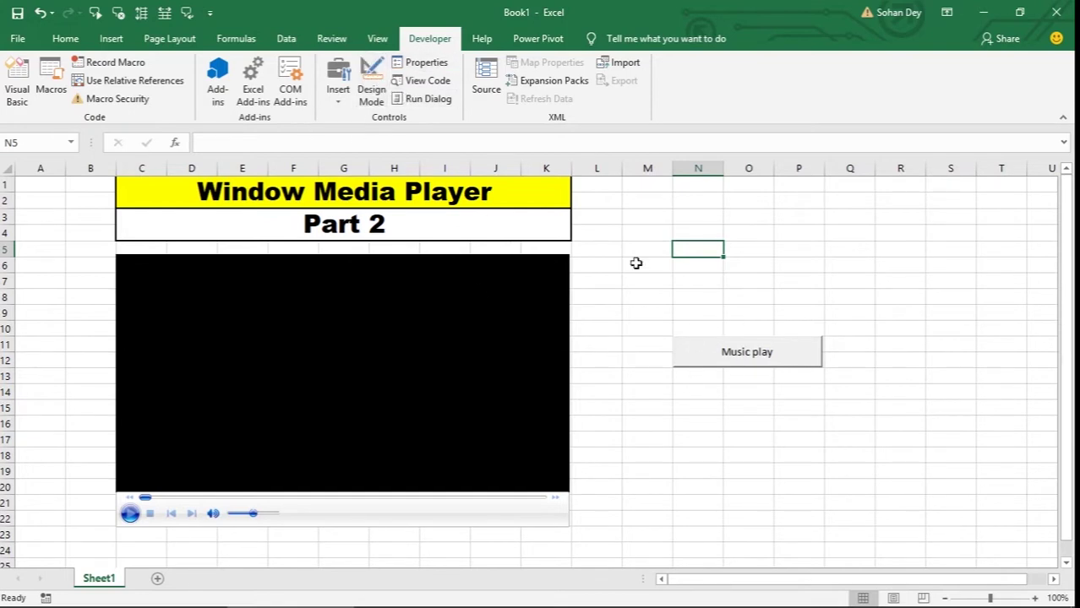
click(752, 356)
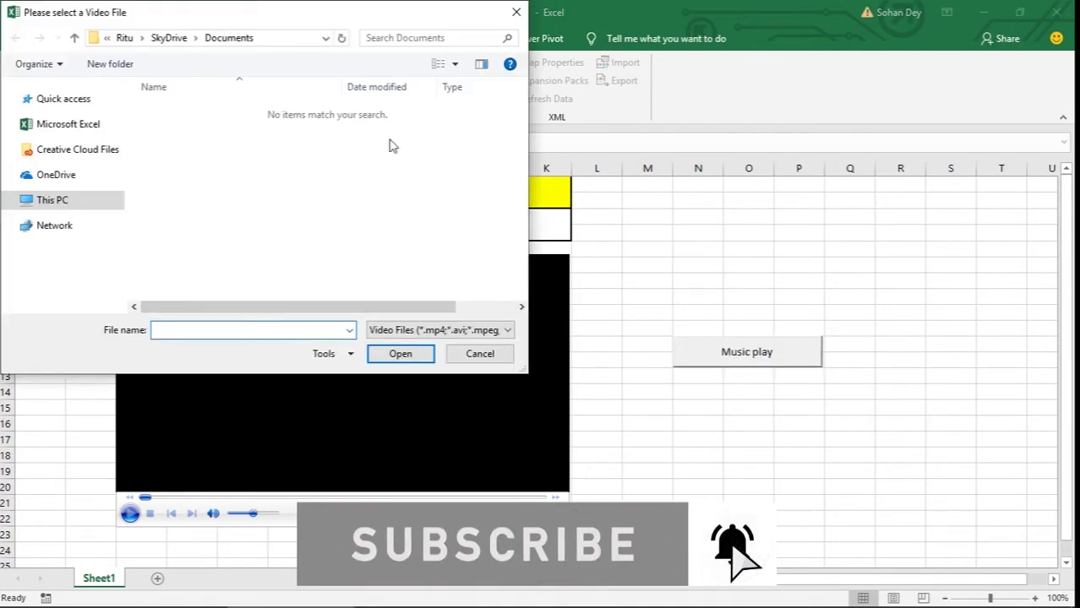
Load the Best Comedy scenes video from the Youtube Images folder into the player
click(76, 181)
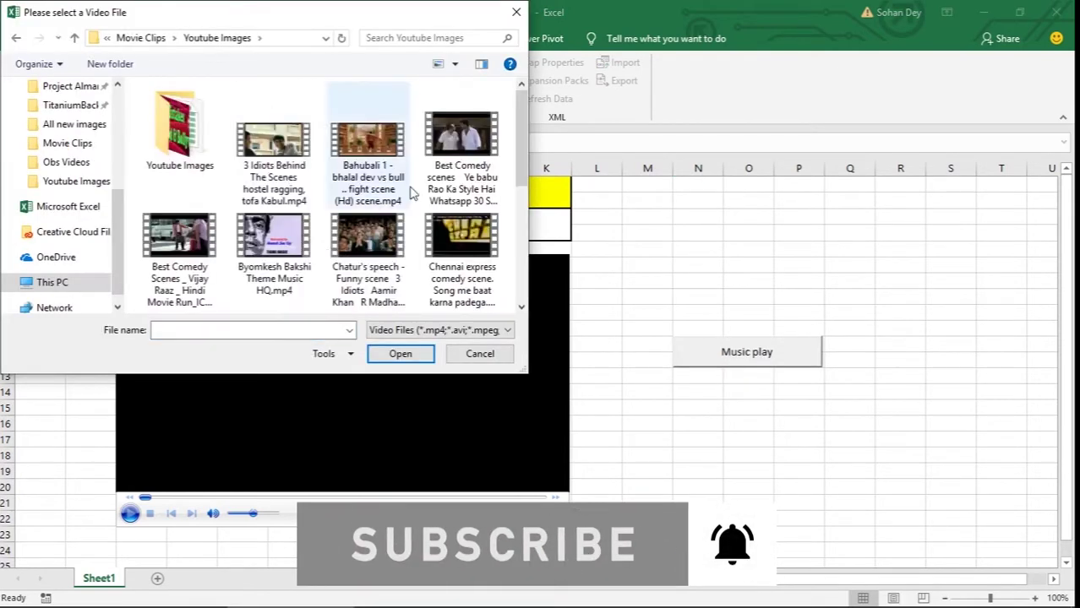
click(469, 138)
click(402, 354)
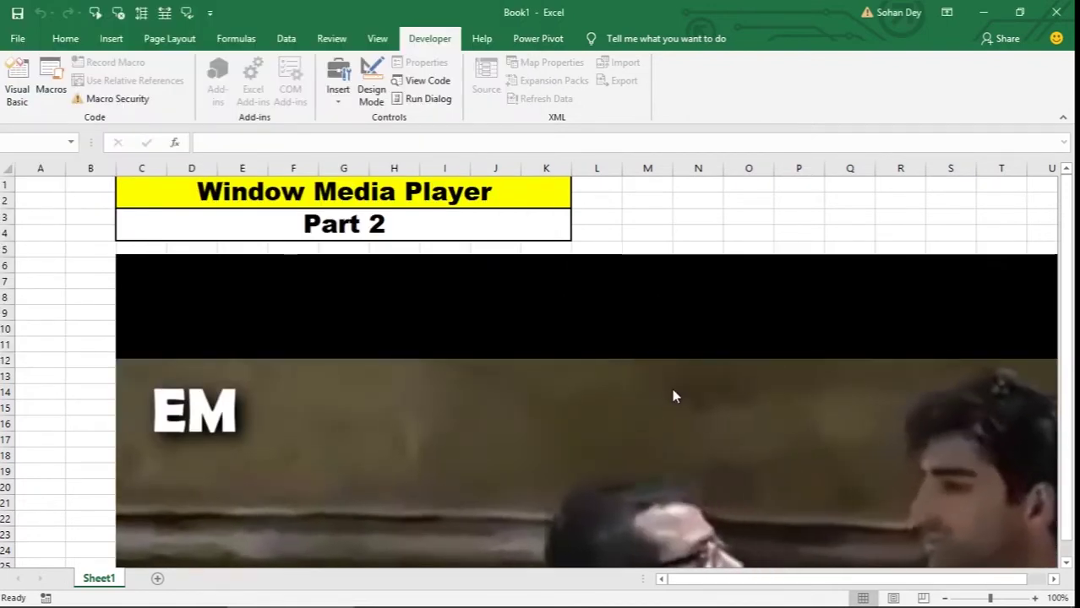
ctrl+scroll(674, 397, down, 5)
ctrl+scroll(674, 396, up, 1)
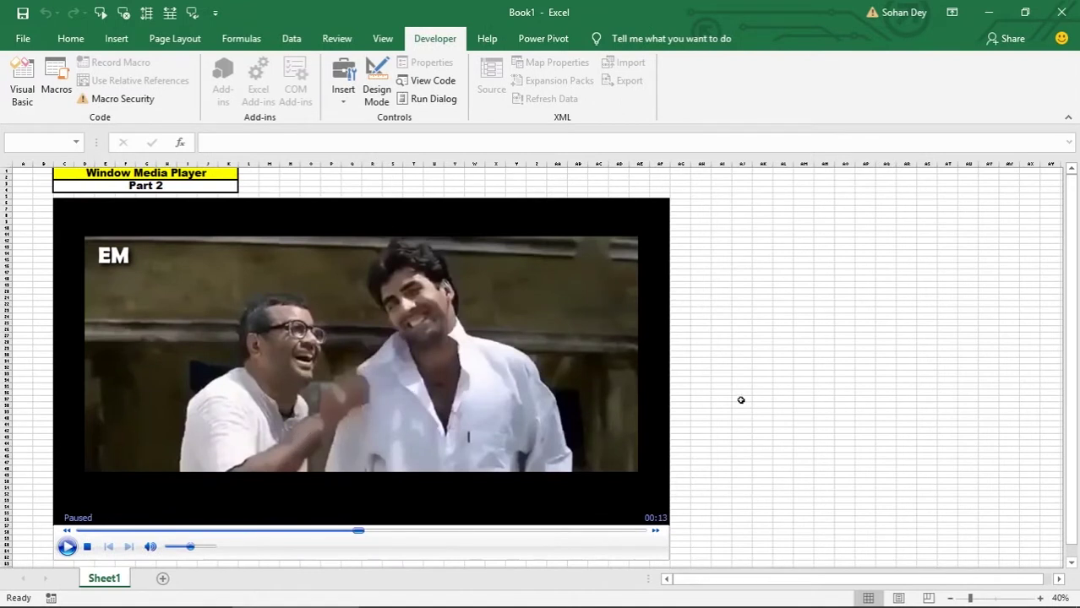
ctrl+scroll(740, 398, up, 3)
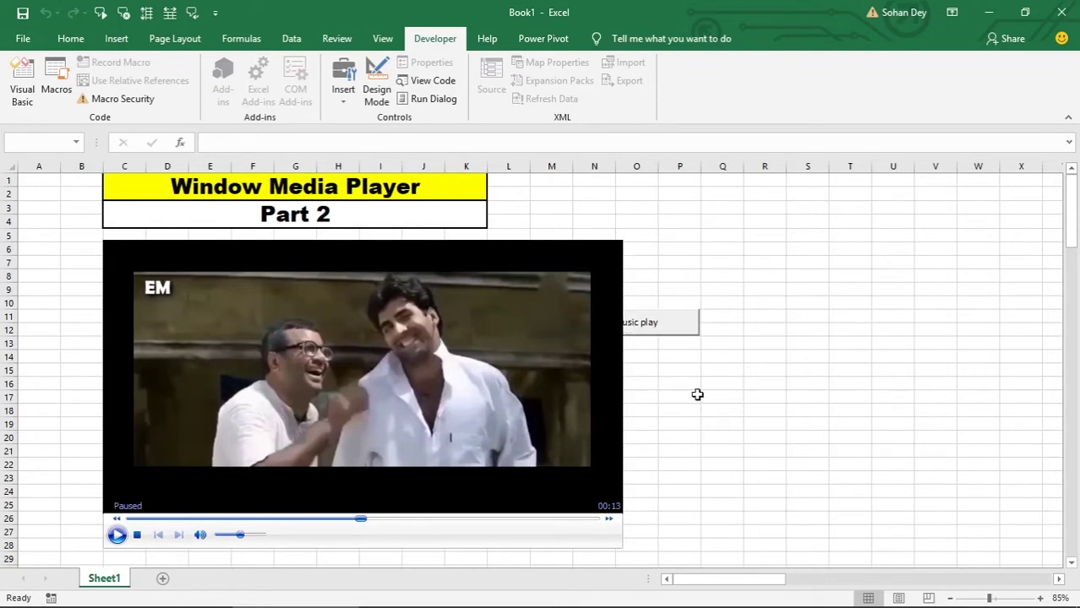
Load the Bahubali 1 fight-scene video into the player and pause it at 00:08
click(638, 332)
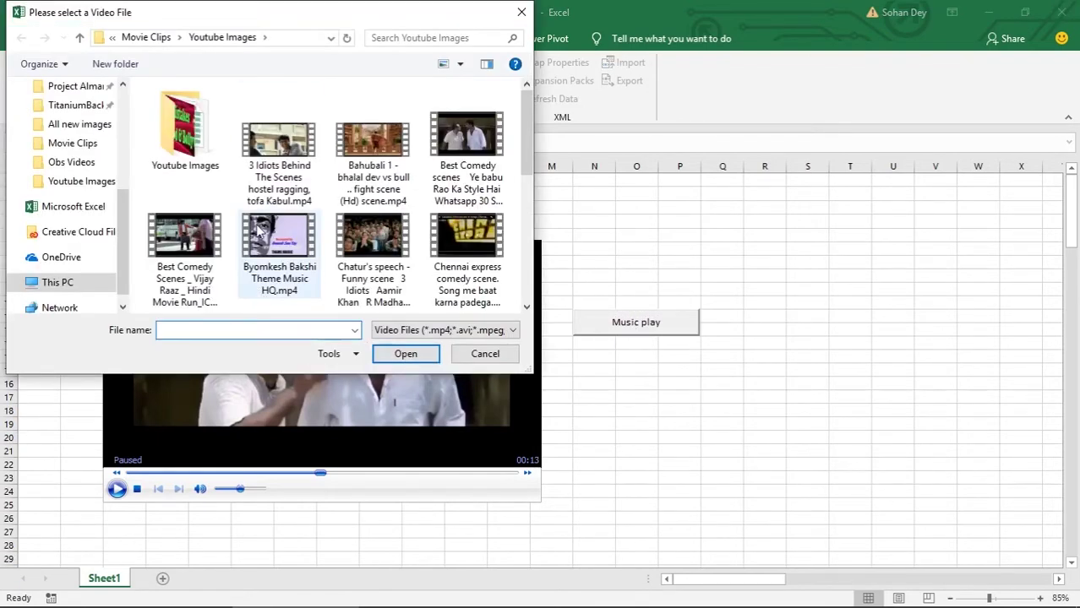
click(363, 145)
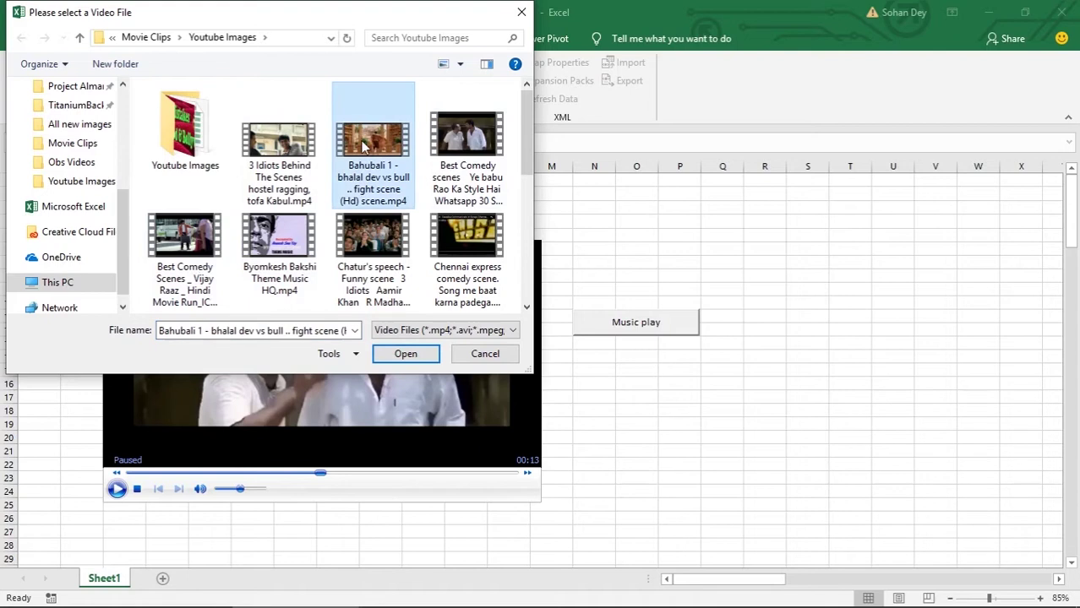
click(412, 356)
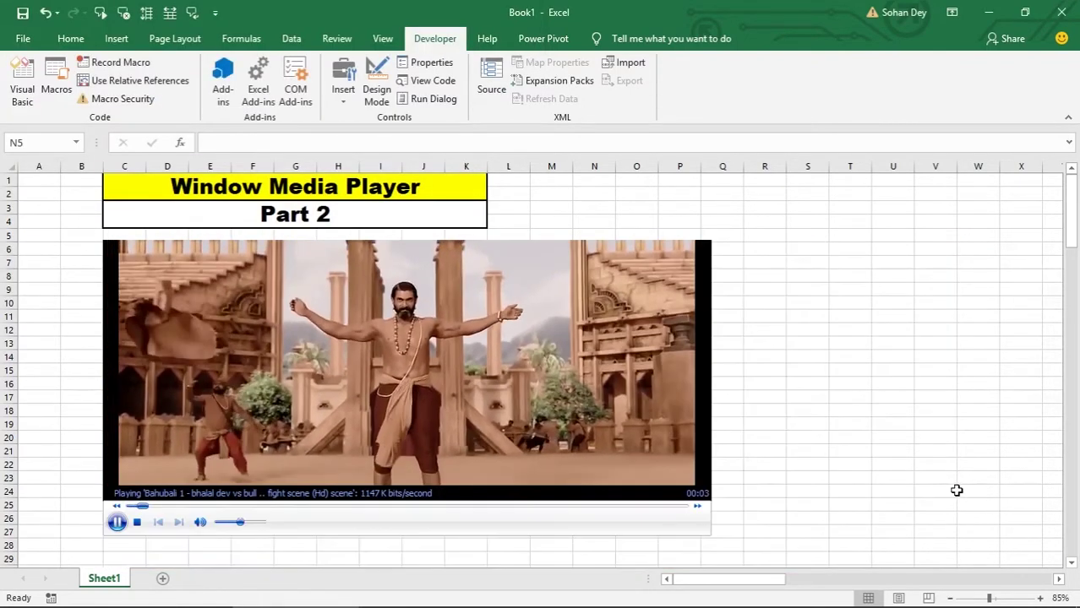
click(394, 310)
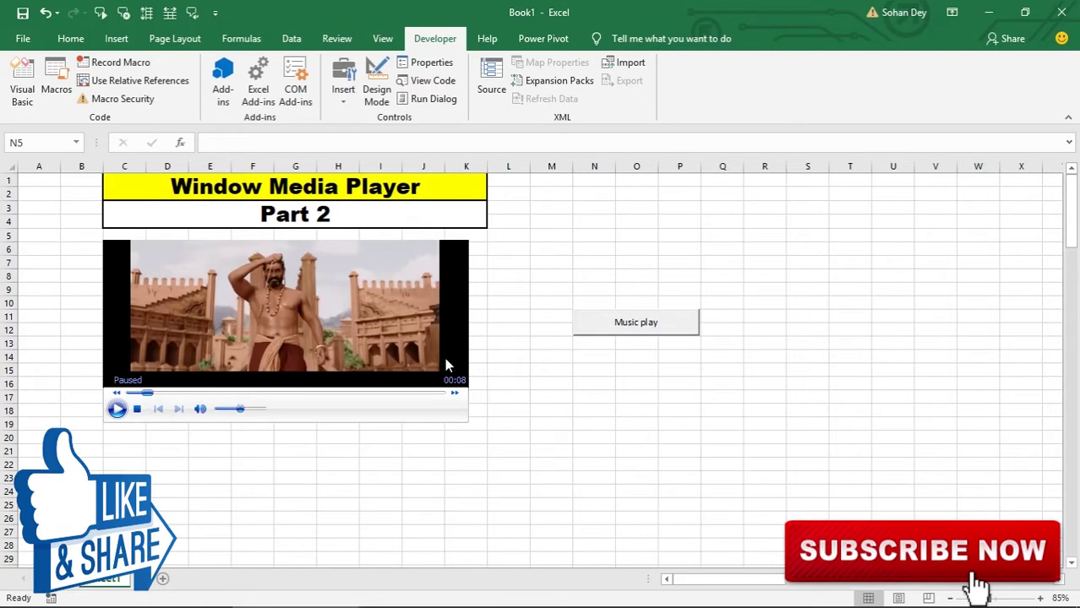
mouse_move(507, 606)
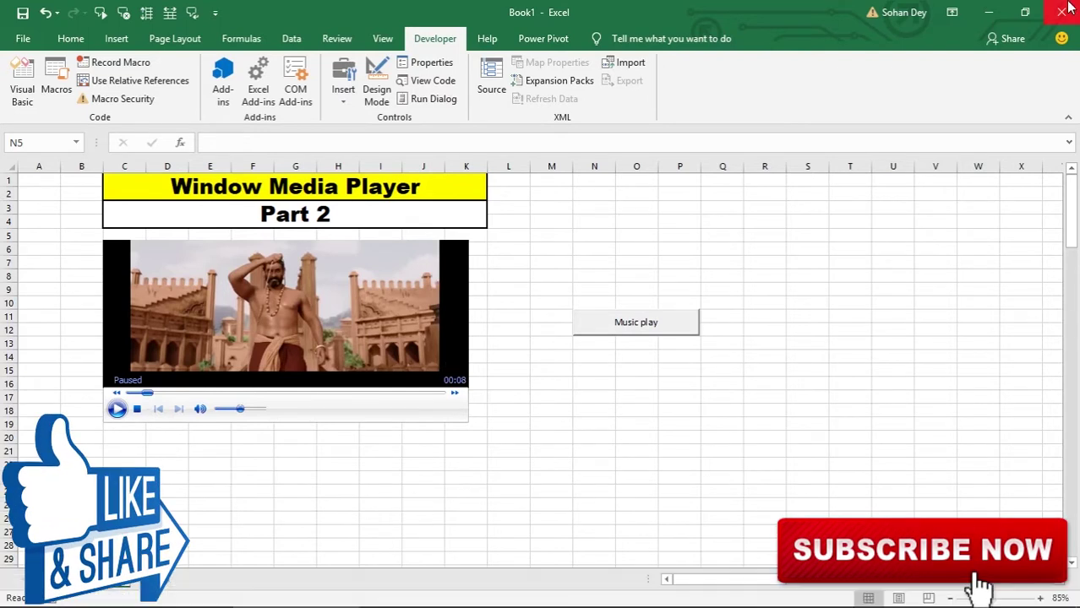